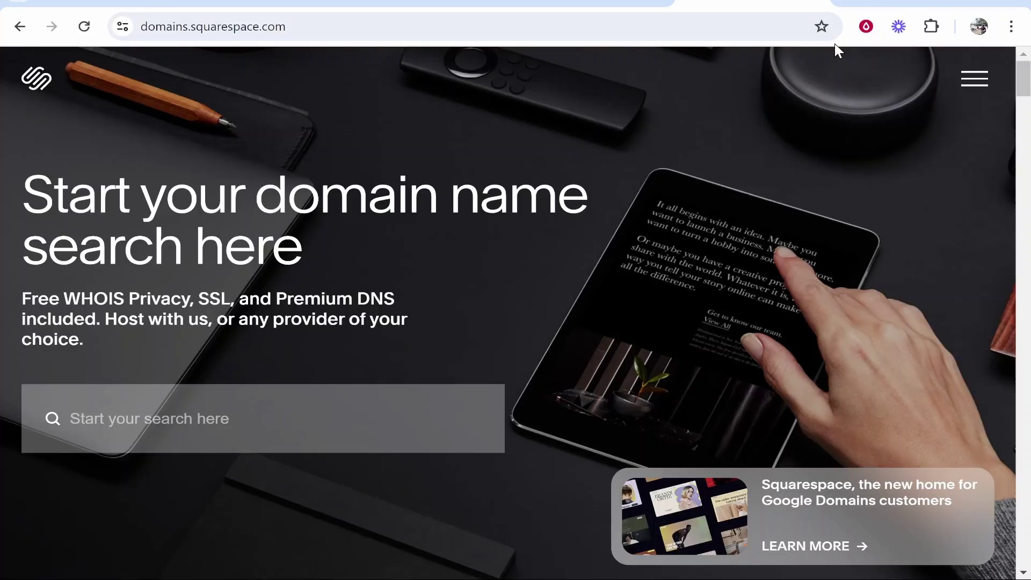
# Search Google for squarespace domain and open the Squarespace Domains site.
pyautogui.click(851, 3)
pyautogui.press('Return')
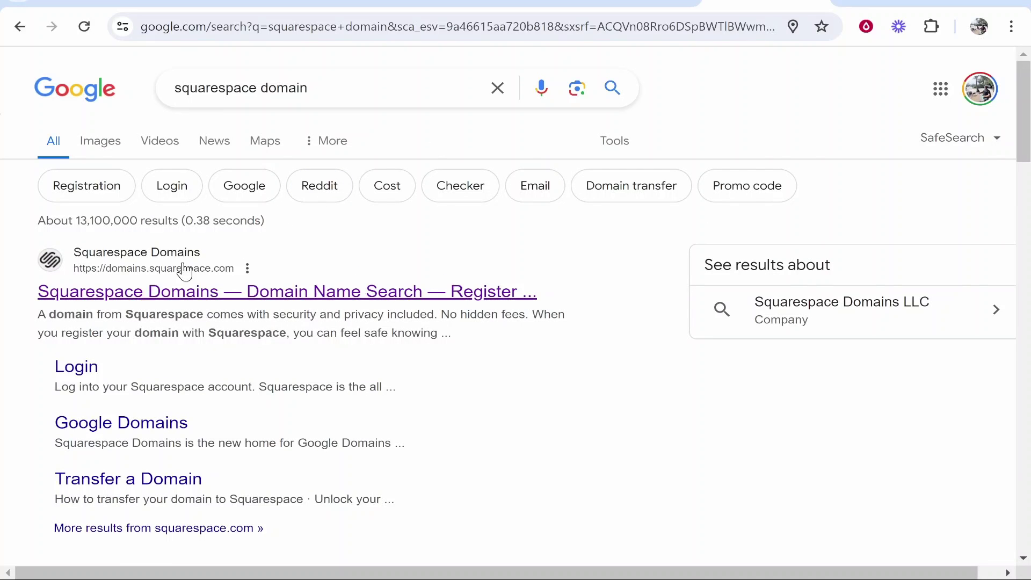
pyautogui.click(206, 292)
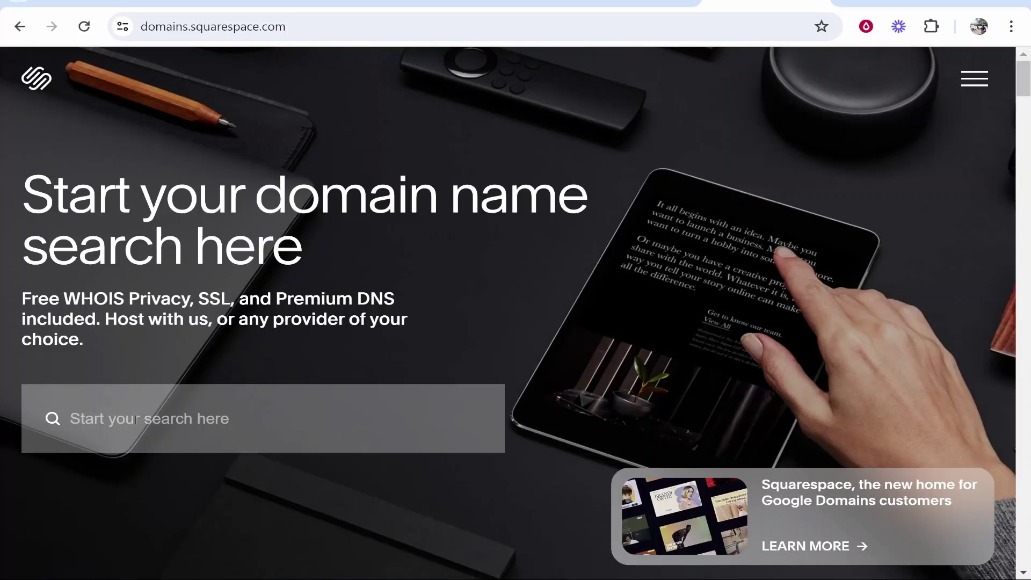
# Search for knowledgebasevideos and browse the results, including .net at £11.20/yr and .org at £9.60/yr.
pyautogui.click(102, 424)
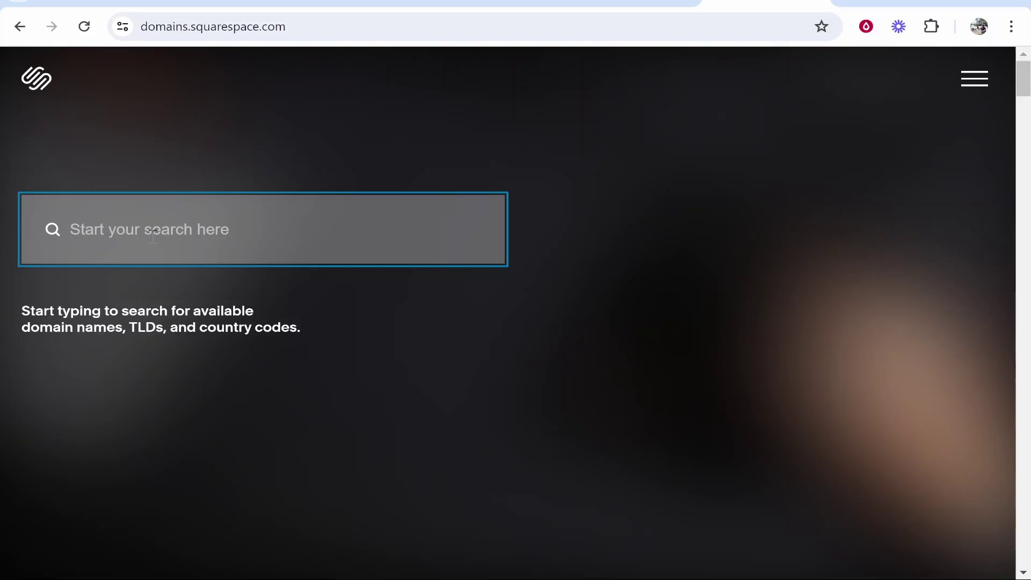
pyautogui.write('knowledgebasevideos')
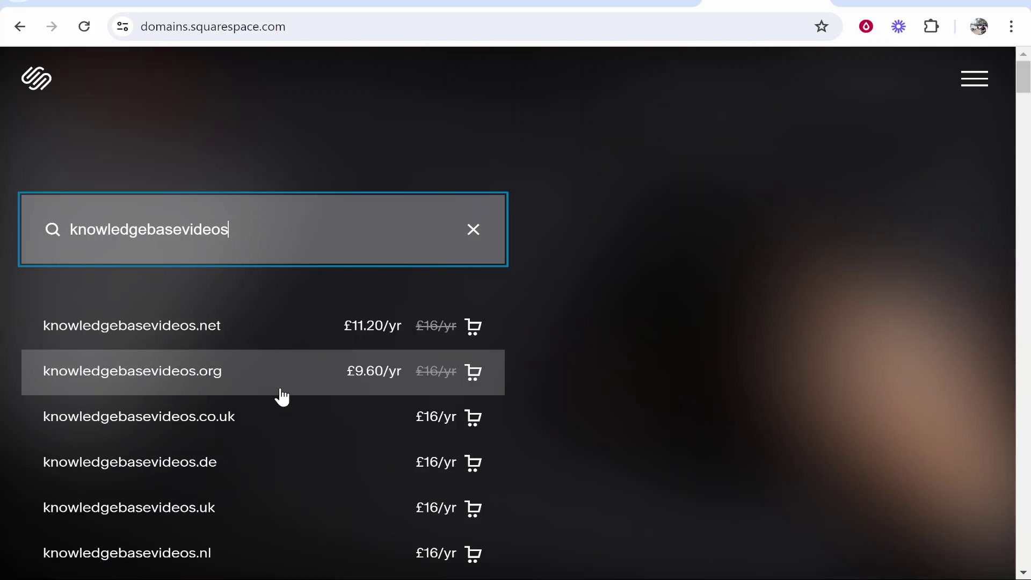
pyautogui.scroll(-2, 229, 452)
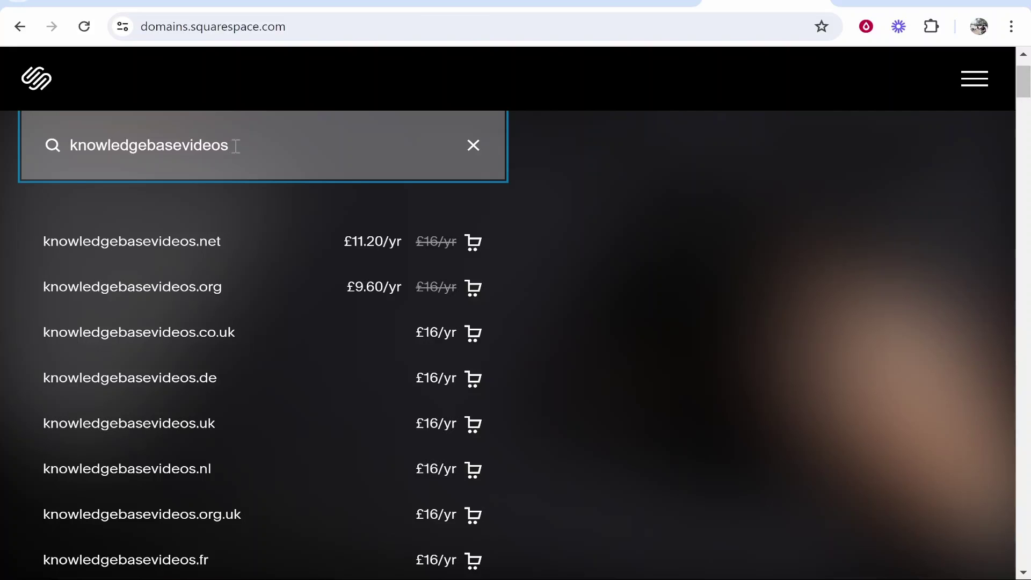
# Change the search to knowledgebasevideo.com and add it to the cart at £9.60/yr.
pyautogui.press('BackSpace')
pyautogui.press('BackSpace')
pyautogui.press('BackSpace')
pyautogui.press('BackSpace')
pyautogui.press('BackSpace')
pyautogui.press('BackSpace')
pyautogui.write('media')
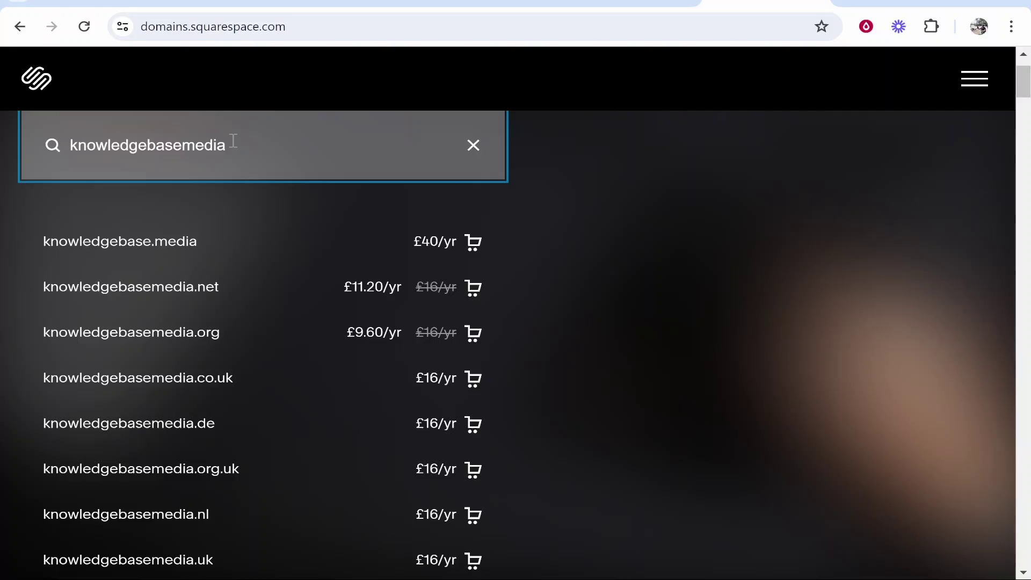
pyautogui.write('.com')
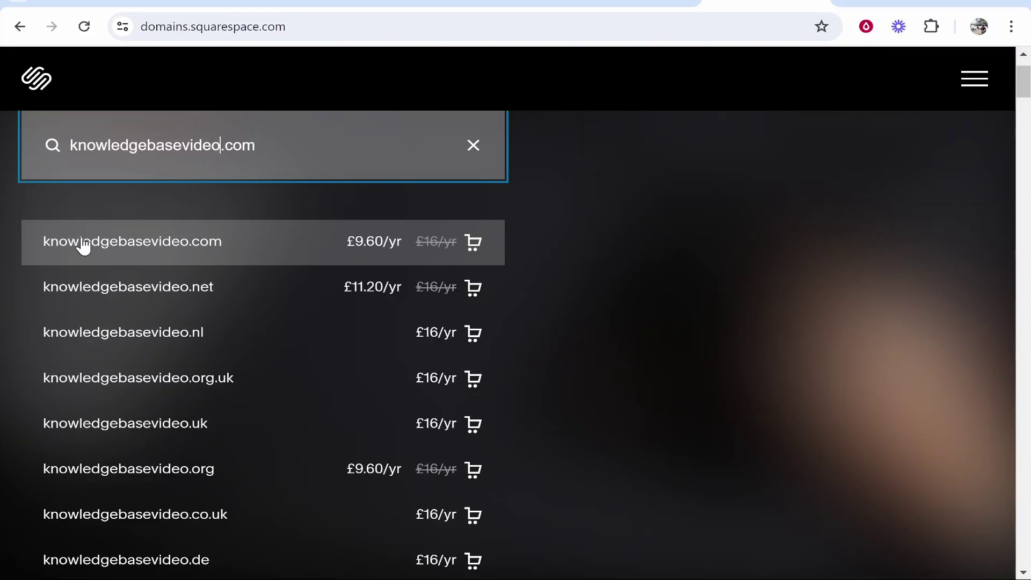
pyautogui.click(154, 240)
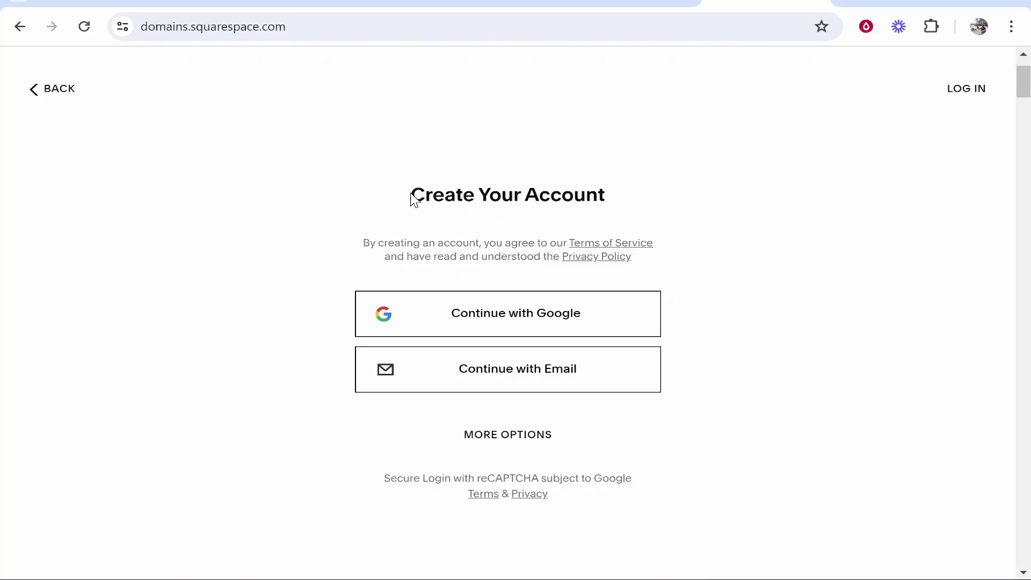
# Review the Create Your Account and registration details form.
pyautogui.moveTo(413, 200); pyautogui.dragTo(640, 207)
pyautogui.click(626, 195)
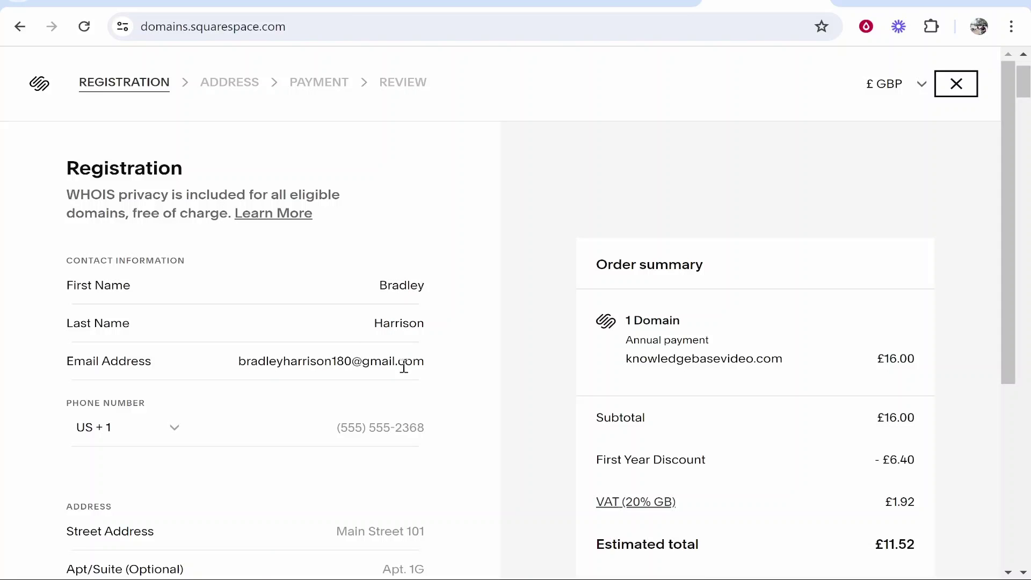
pyautogui.scroll(-3, 338, 200)
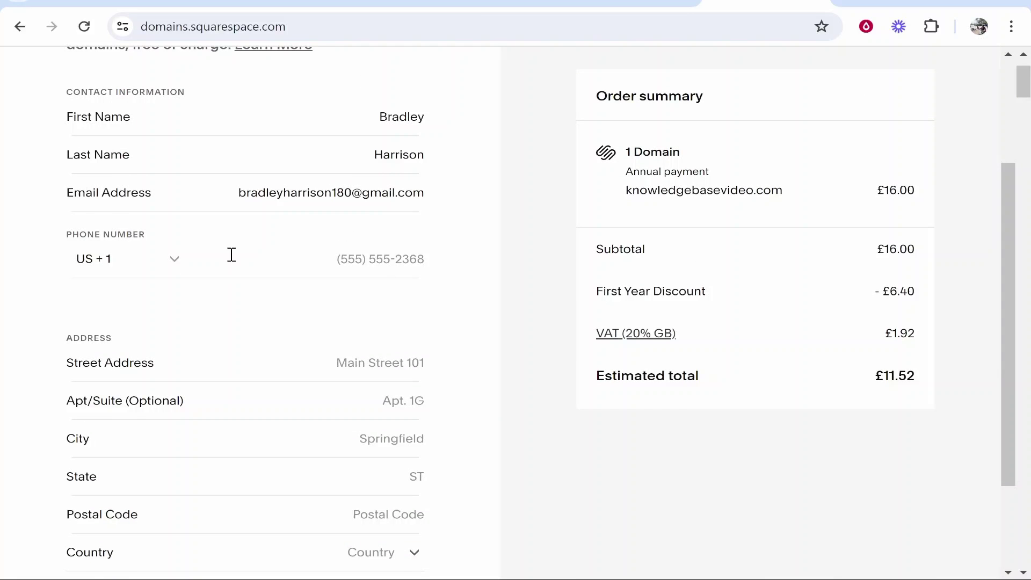
pyautogui.scroll(3, 276, 470)
pyautogui.scroll(-3, 263, 462)
pyautogui.scroll(-2, 227, 278)
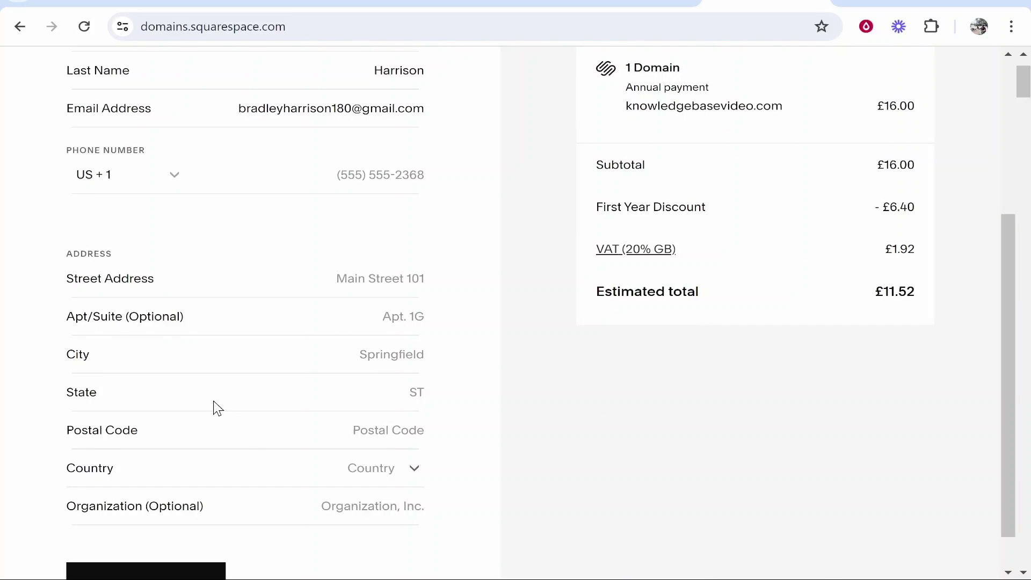
pyautogui.scroll(-1, 215, 408)
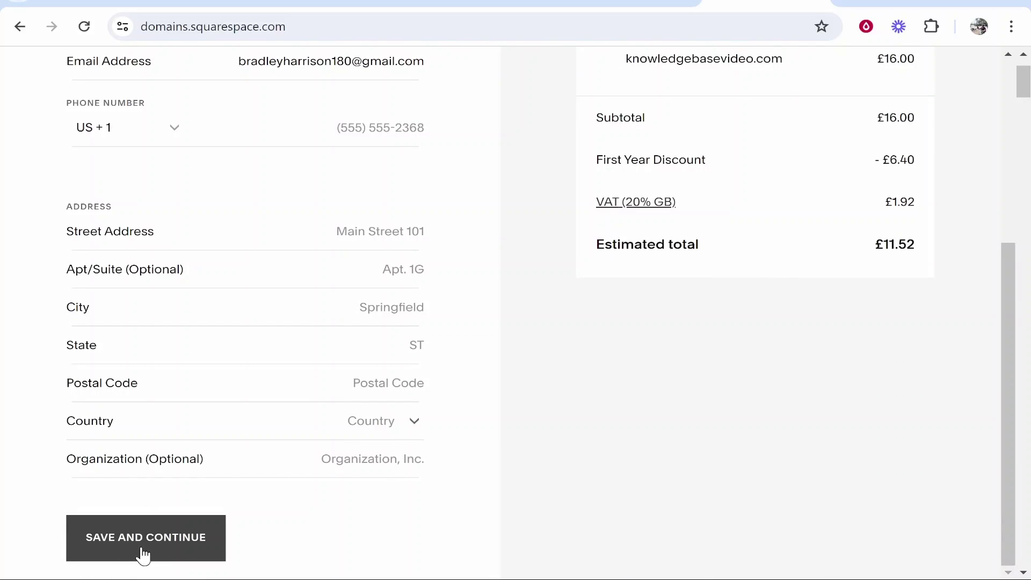
pyautogui.scroll(3, 752, 391)
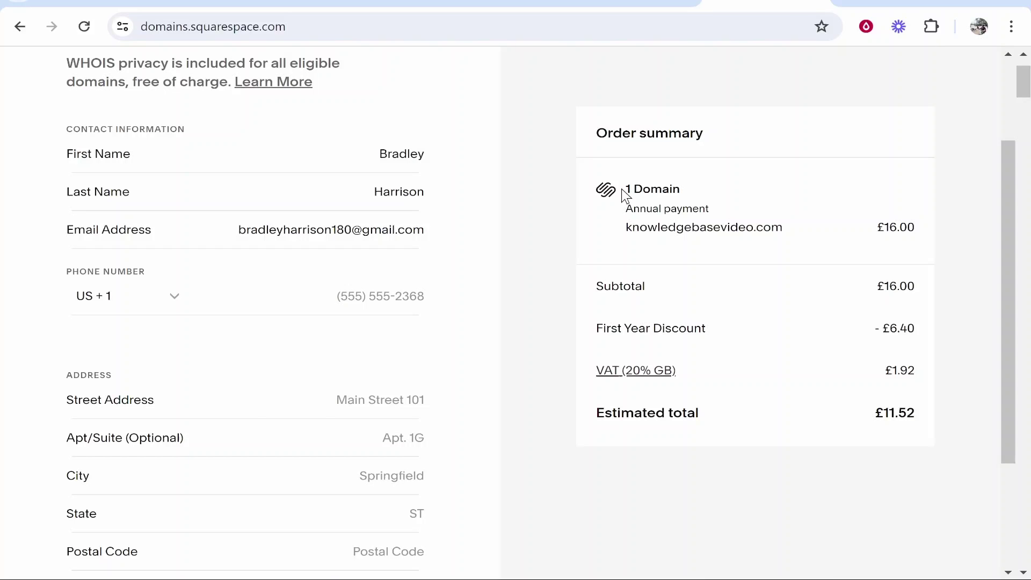
# Check the order summary's domain name, first-year discount and £11.52 estimated total.
pyautogui.moveTo(625, 228); pyautogui.dragTo(800, 233)
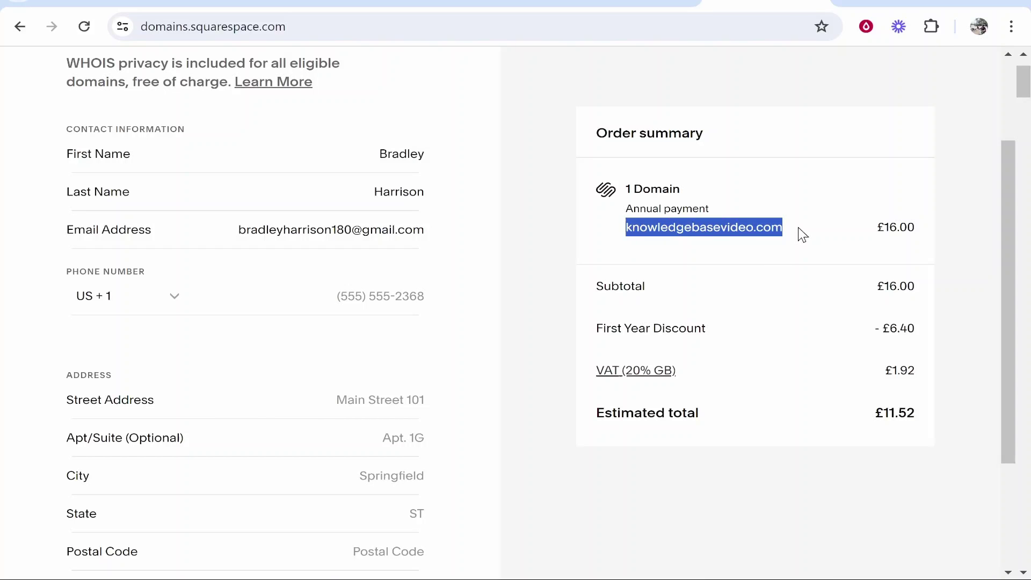
pyautogui.click(802, 233)
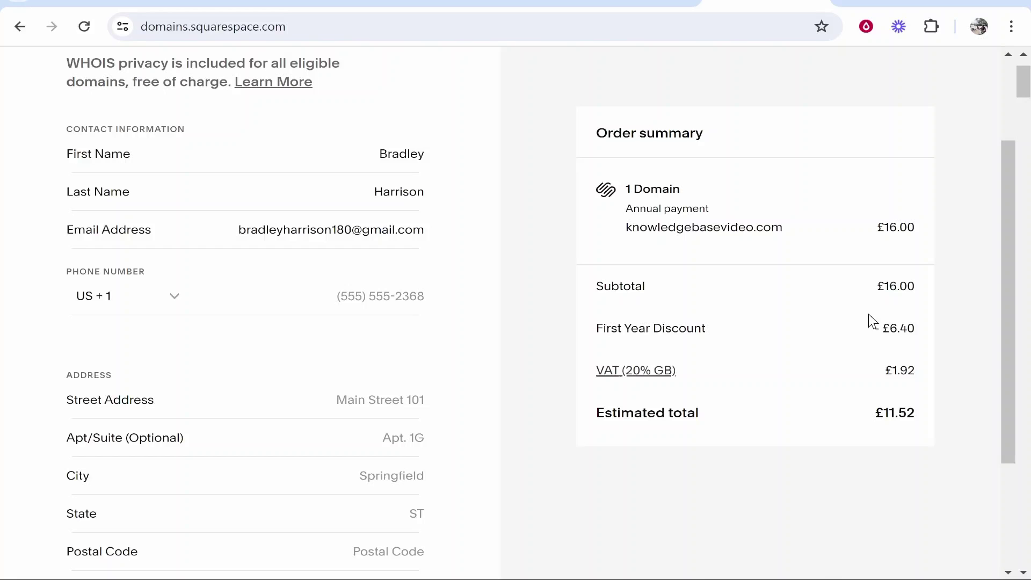
pyautogui.moveTo(896, 328); pyautogui.dragTo(919, 324)
pyautogui.click(920, 328)
pyautogui.moveTo(925, 420); pyautogui.dragTo(868, 421)
pyautogui.click(865, 414)
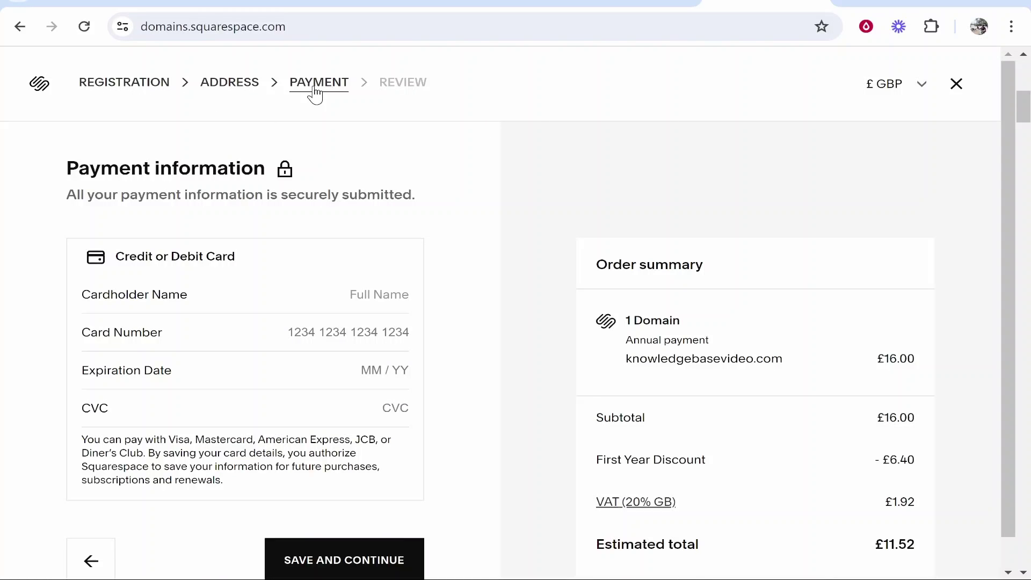
# Review the Payment information step for the knowledgebasevideo.com order.
pyautogui.moveTo(60, 166); pyautogui.dragTo(304, 170)
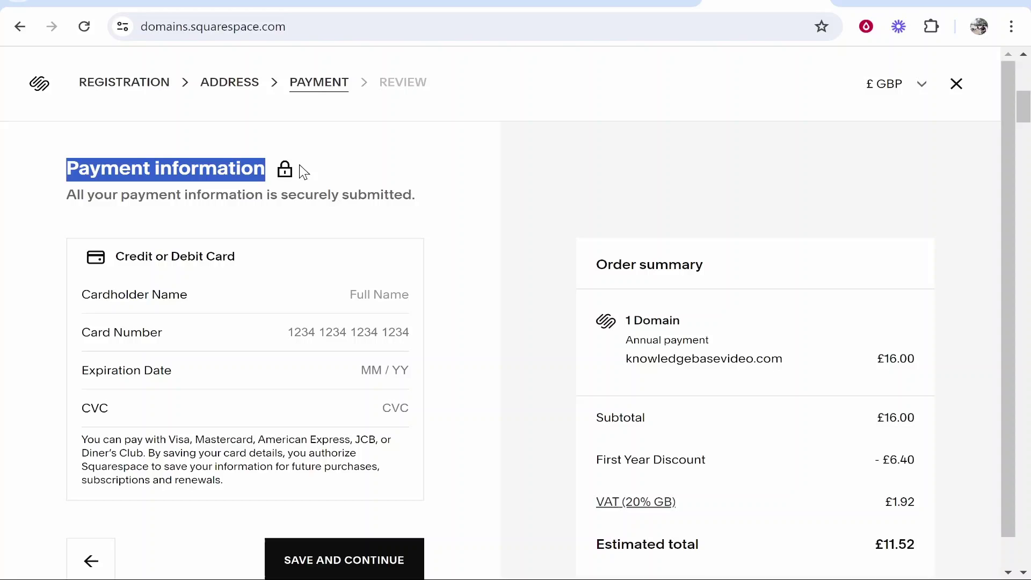
pyautogui.click(260, 168)
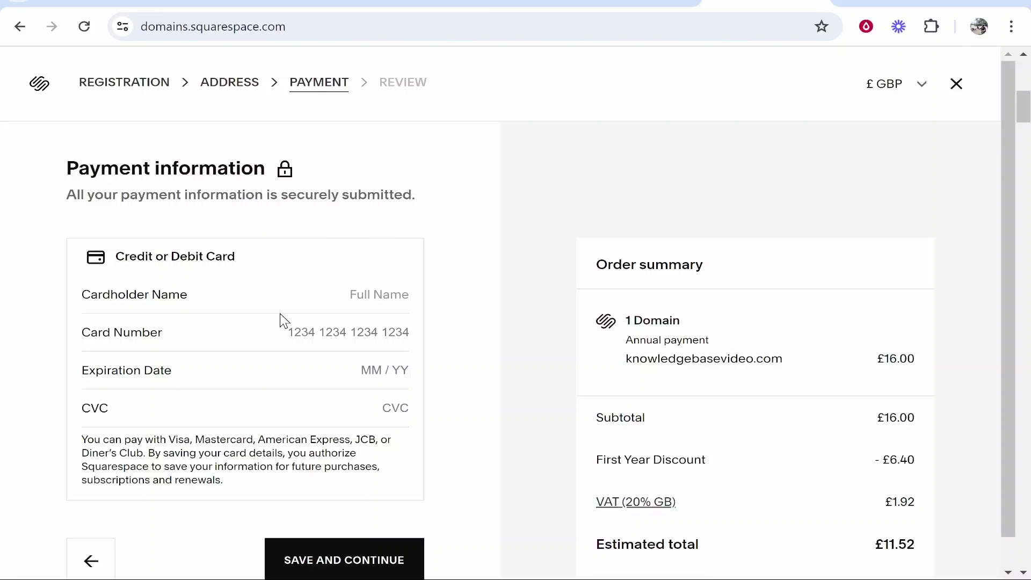
pyautogui.scroll(-1, 281, 322)
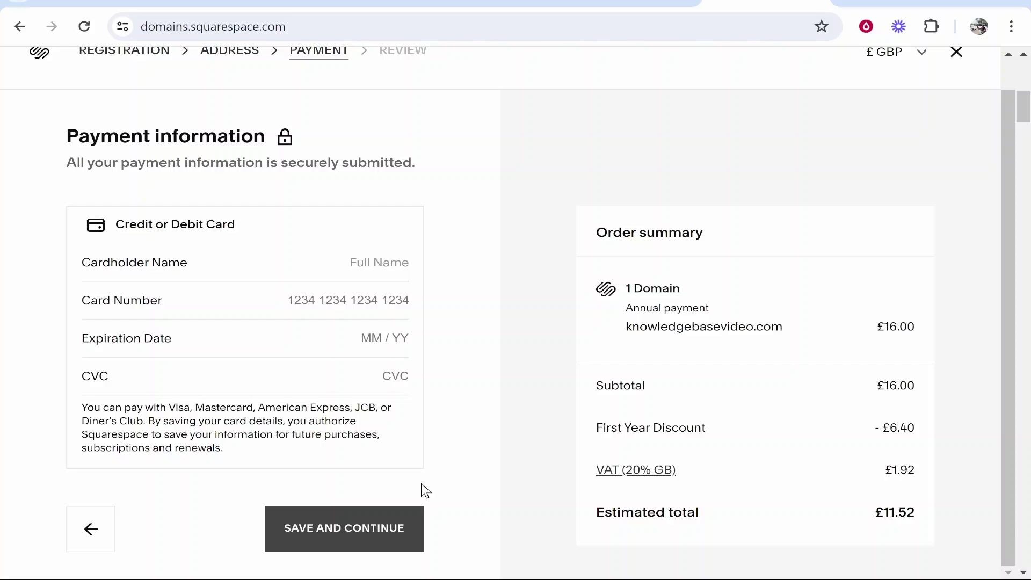
pyautogui.scroll(1, 373, 129)
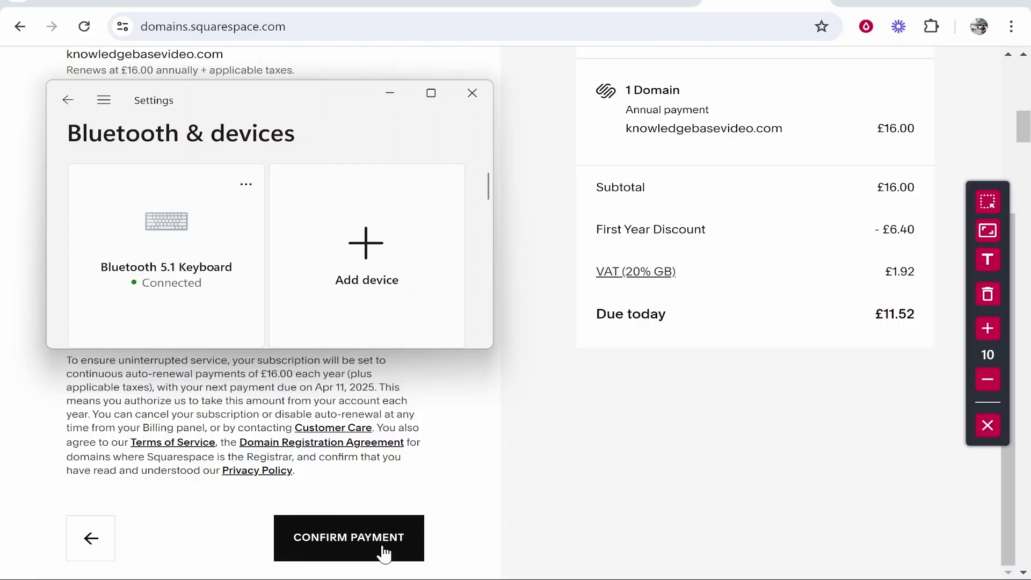
# Confirm the £11.52 payment and read the registration processing and email notification notes.
pyautogui.click(330, 543)
pyautogui.moveTo(322, 168); pyautogui.dragTo(632, 166)
pyautogui.click(632, 168)
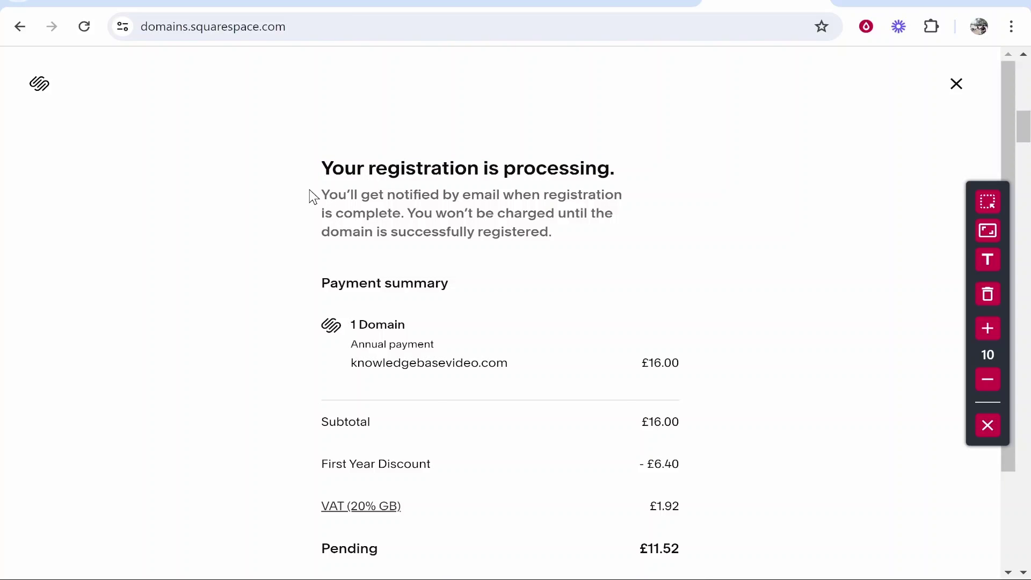
pyautogui.moveTo(321, 193); pyautogui.dragTo(402, 220)
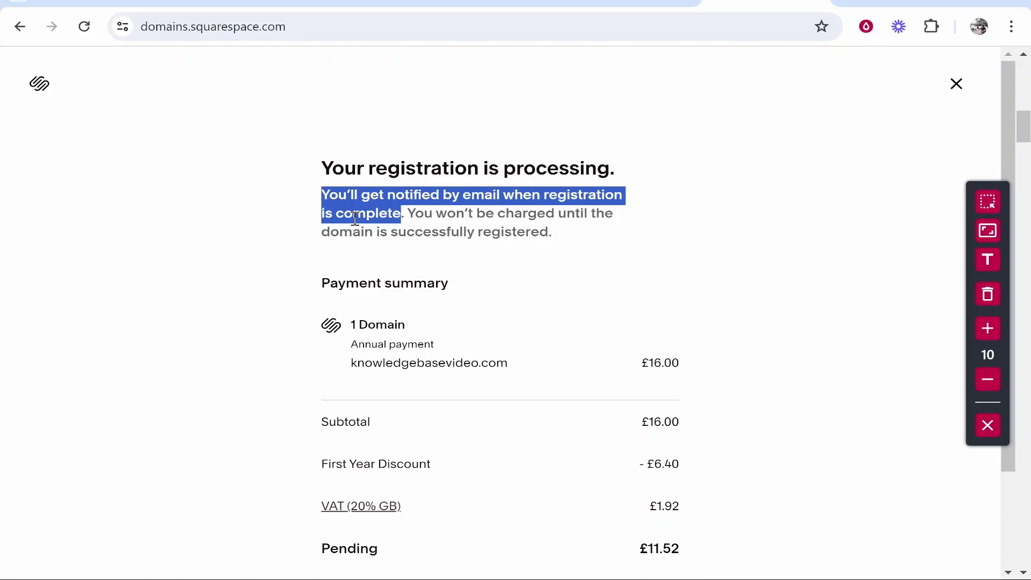
pyautogui.moveTo(334, 230); pyautogui.dragTo(442, 231)
pyautogui.click(401, 232)
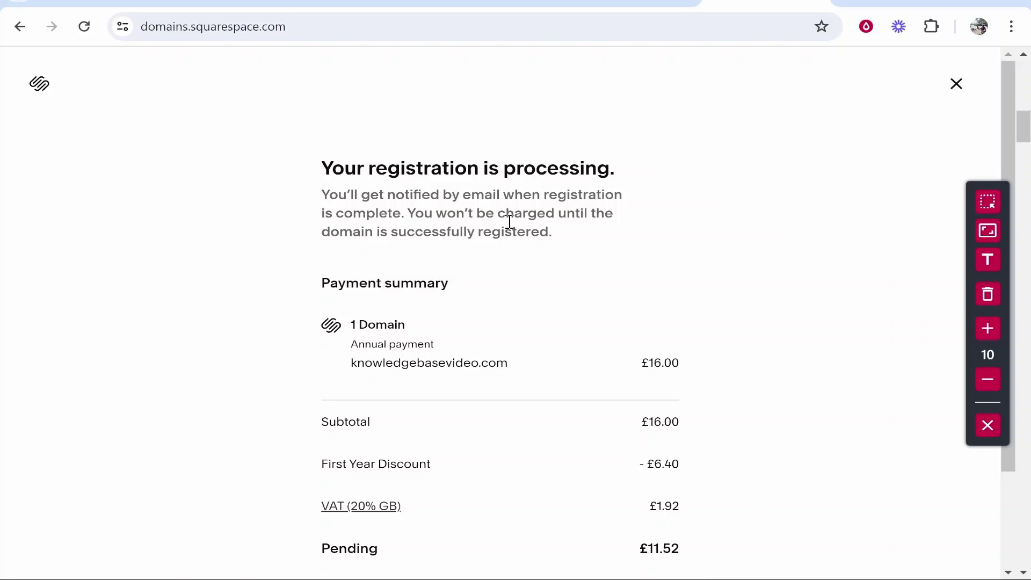
# Finish checkout to reach the domains list showing knowledgebasevideo.com with Action Required.
pyautogui.moveTo(557, 235); pyautogui.dragTo(372, 232)
pyautogui.click(623, 467)
pyautogui.scroll(-2, 623, 467)
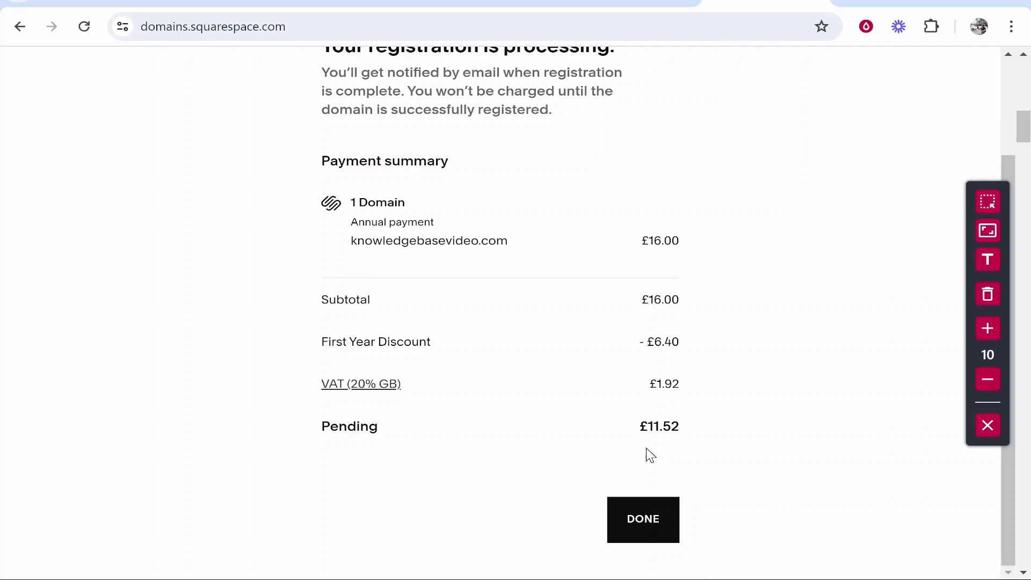
pyautogui.click(626, 526)
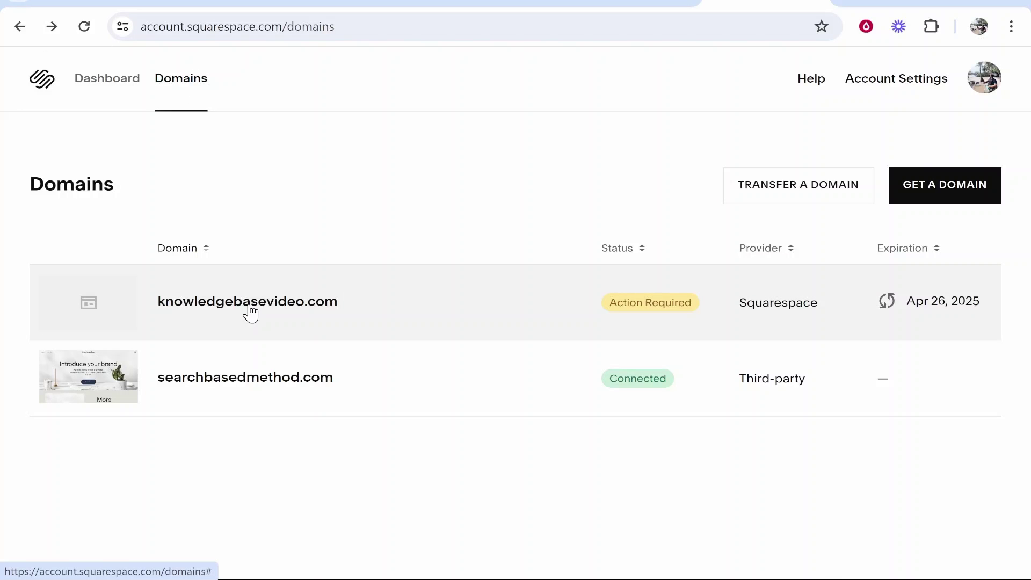
# Open knowledgebasevideo.com's Overview and note its Active status and email verification notice.
pyautogui.click(656, 311)
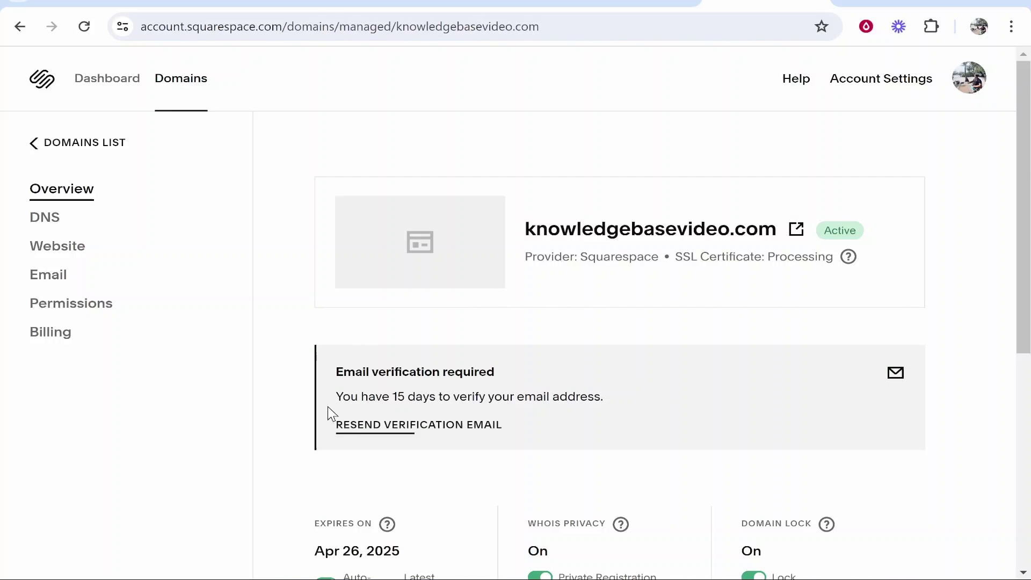
pyautogui.moveTo(336, 376); pyautogui.dragTo(510, 383)
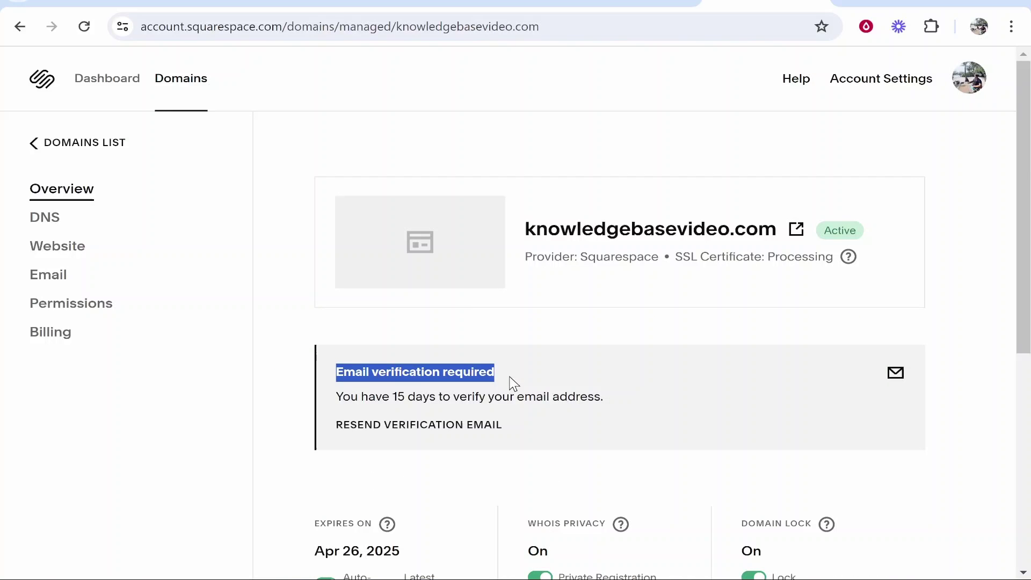
pyautogui.click(507, 386)
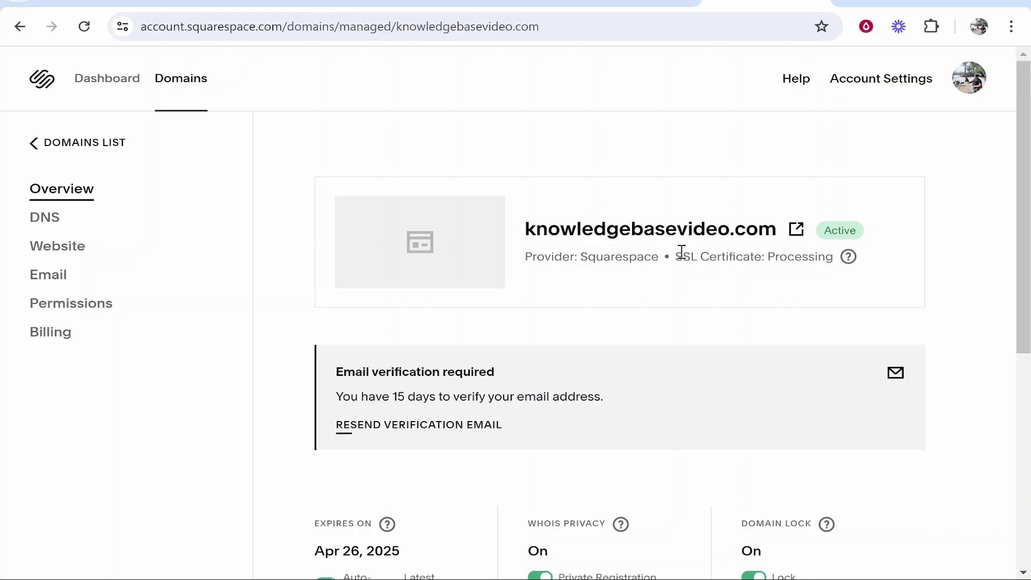